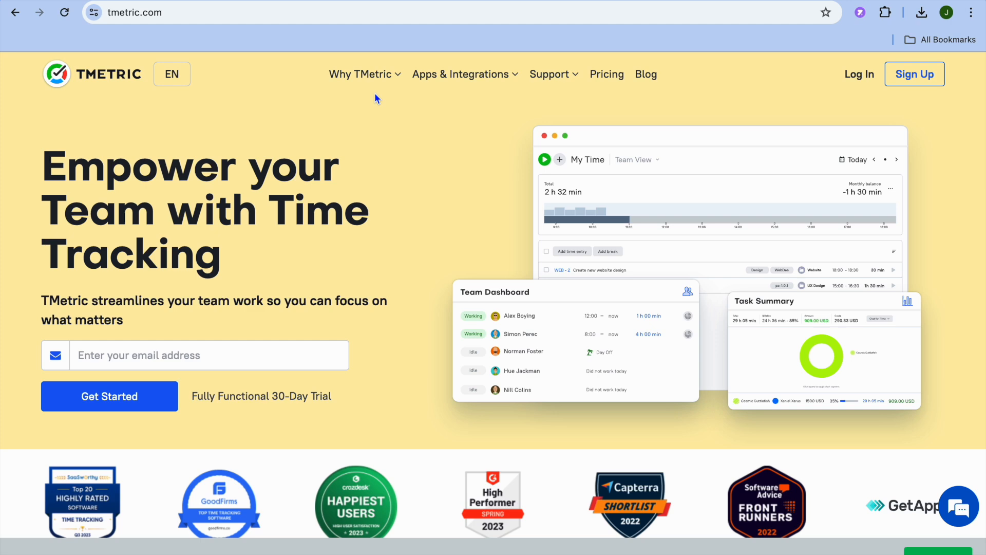
left_click(381, 78)
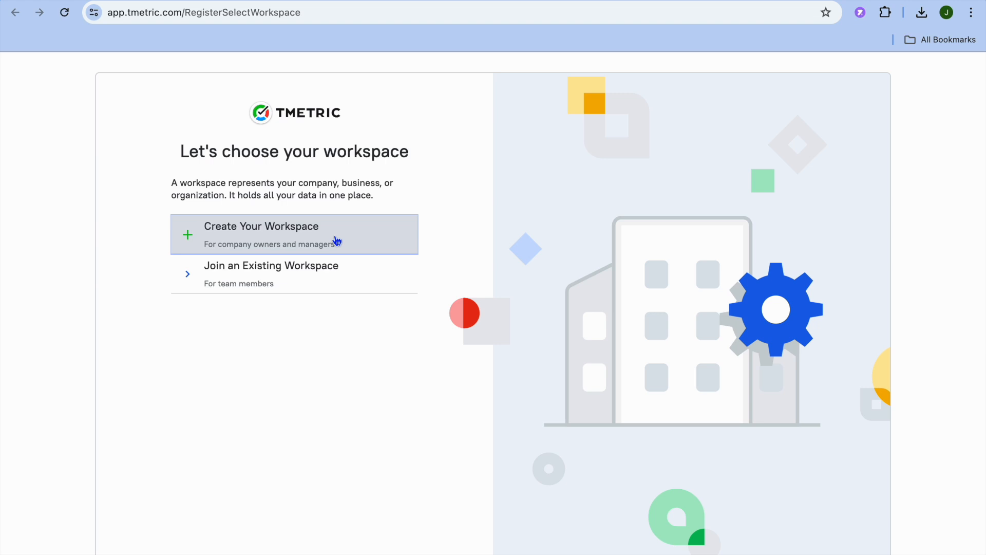
- Choose to create your own workspace and replace the default company name with the new one
left_click(337, 241)
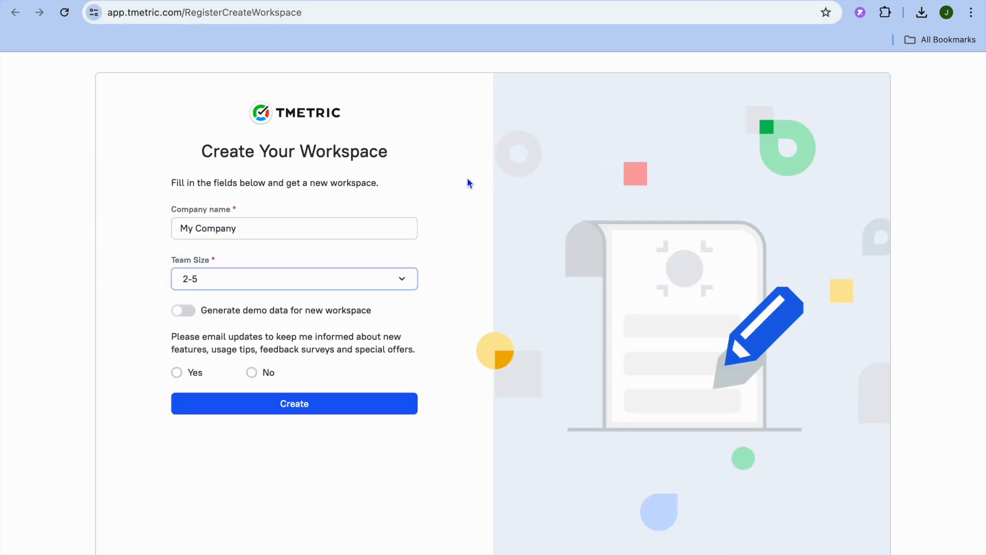
left_click(262, 226)
left_click_drag(255, 226, 153, 229)
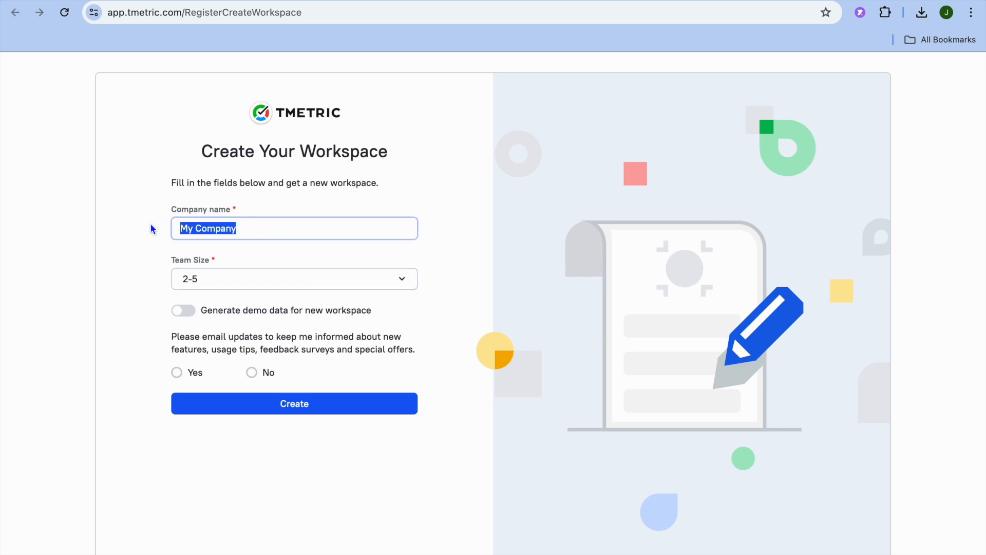
type("jason")
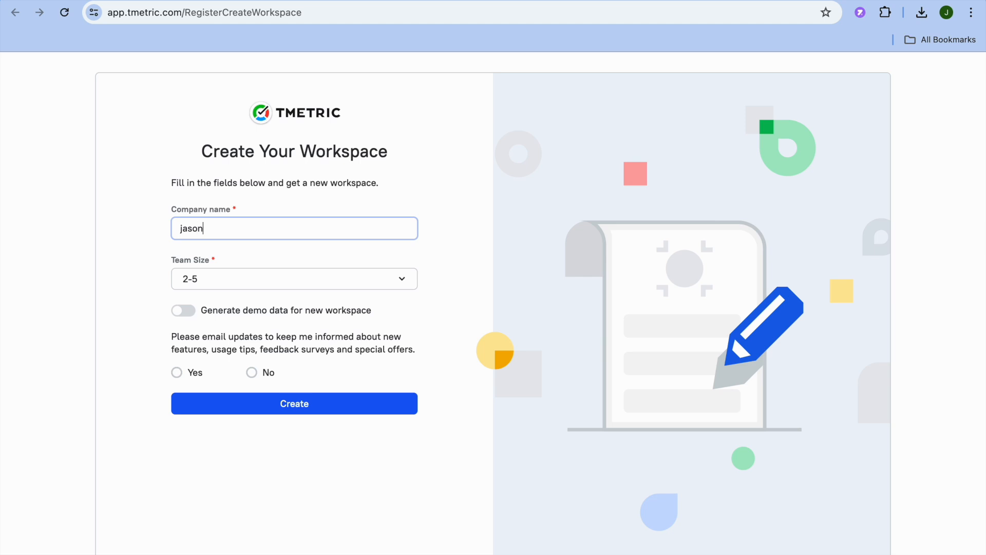
type(" test")
- Create the workspace with team size 2-5, demo data generation turned on and email updates declined
left_click(318, 289)
left_click(318, 289)
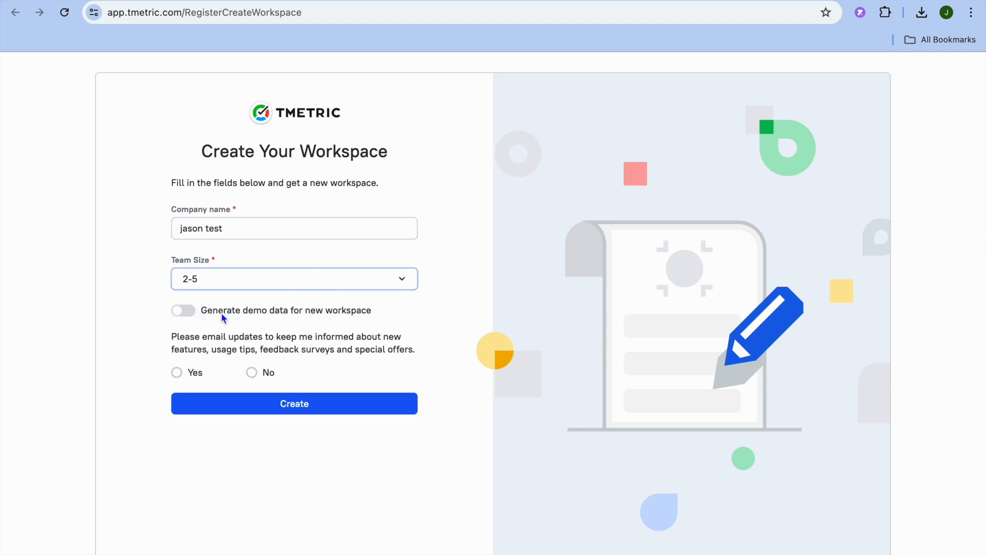
left_click(184, 312)
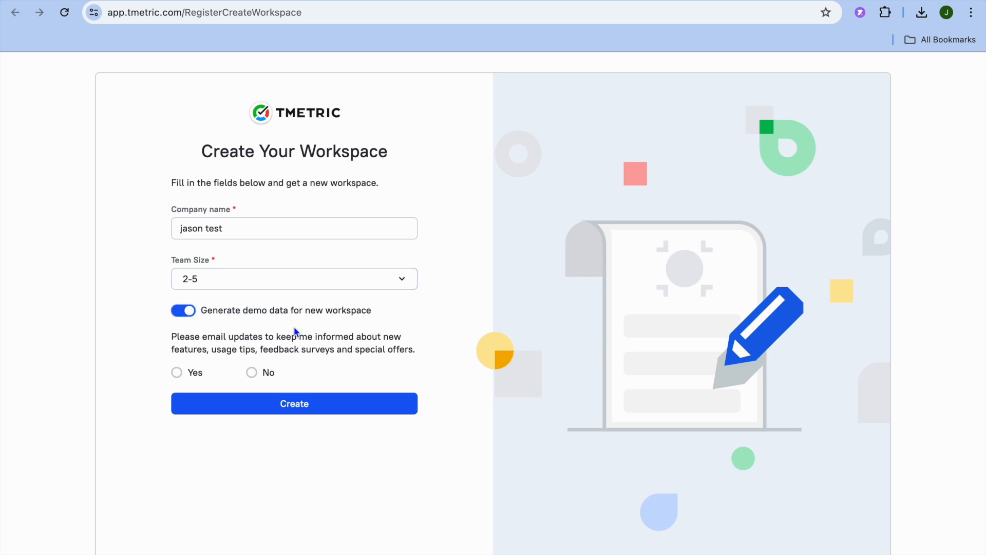
left_click(329, 408)
left_click(252, 372)
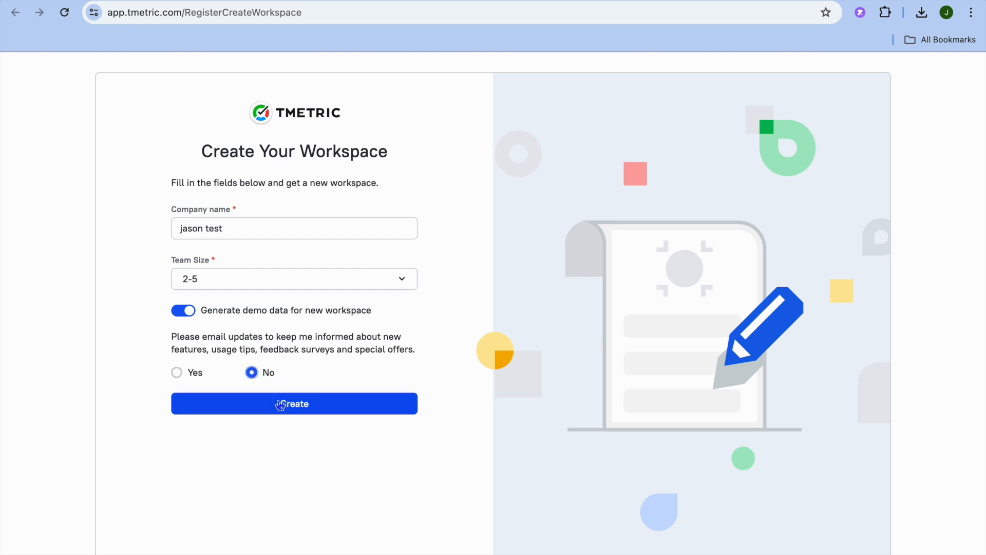
left_click(275, 405)
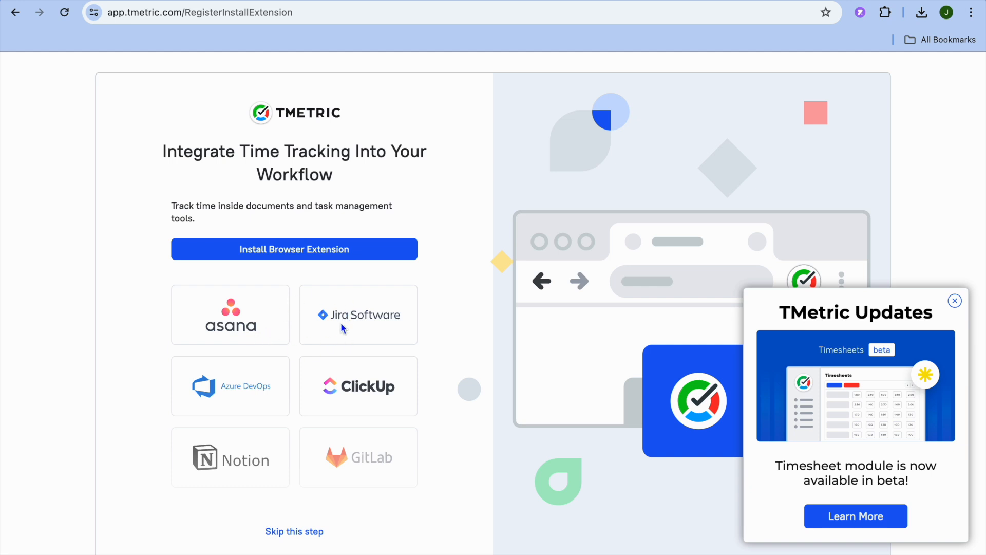
- Skip the browser extension installation and the welcome tour to reach the time tracker
left_click(307, 532)
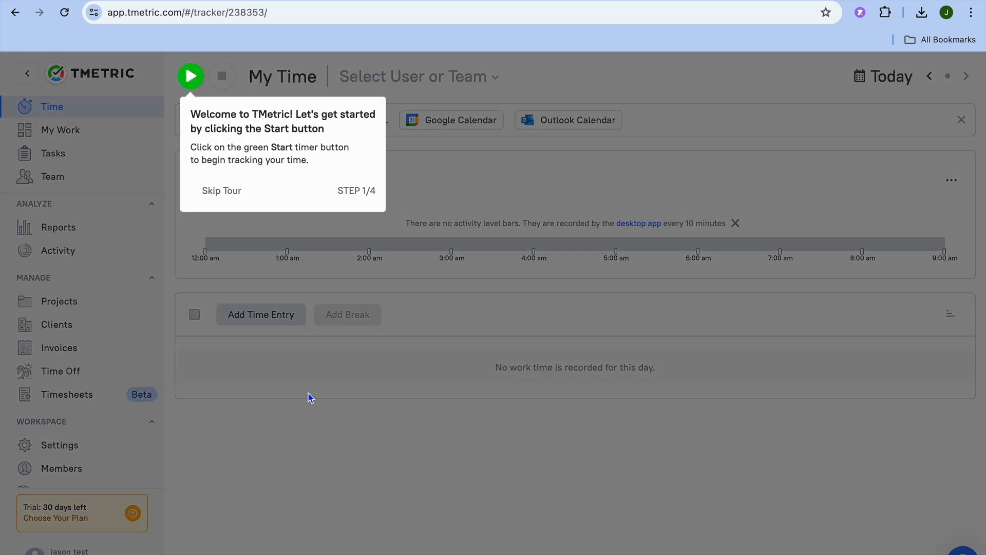
left_click(234, 189)
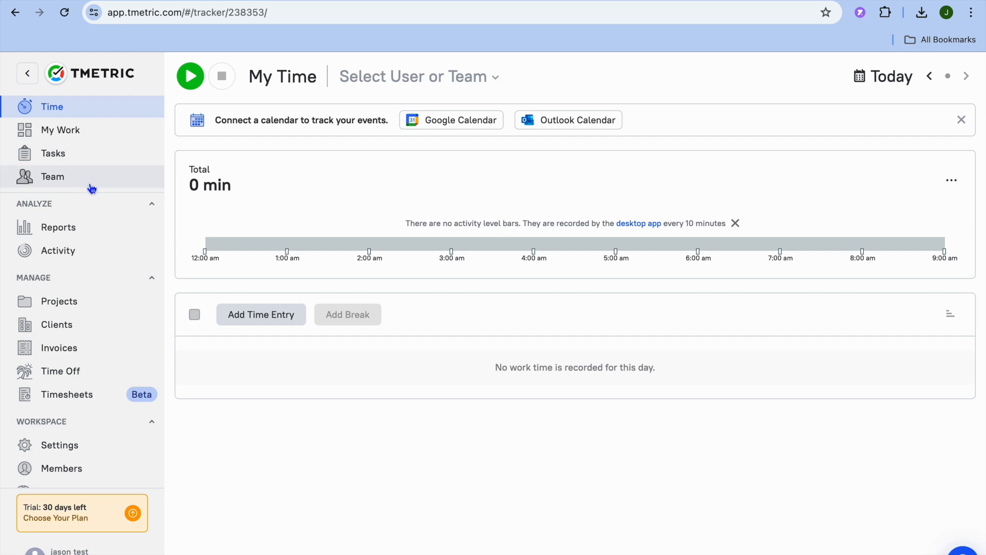
- View the team status and workspace members, and look at the member invitation form without sending any invitation
left_click(73, 179)
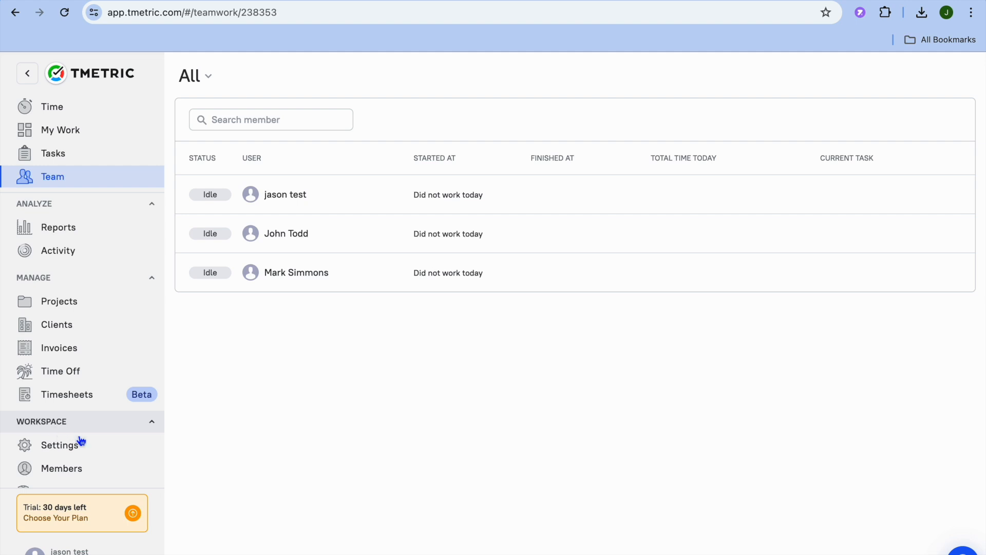
left_click(99, 472)
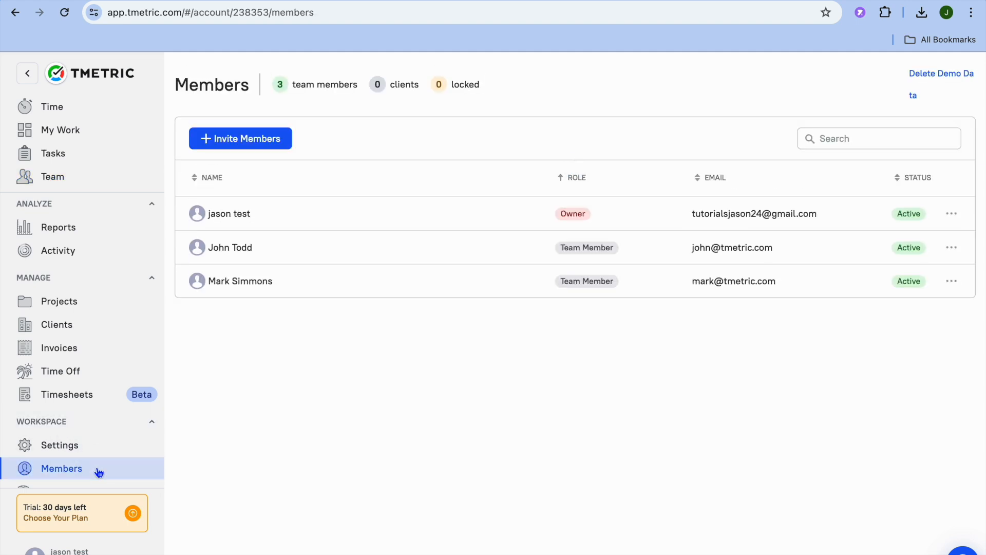
left_click(255, 148)
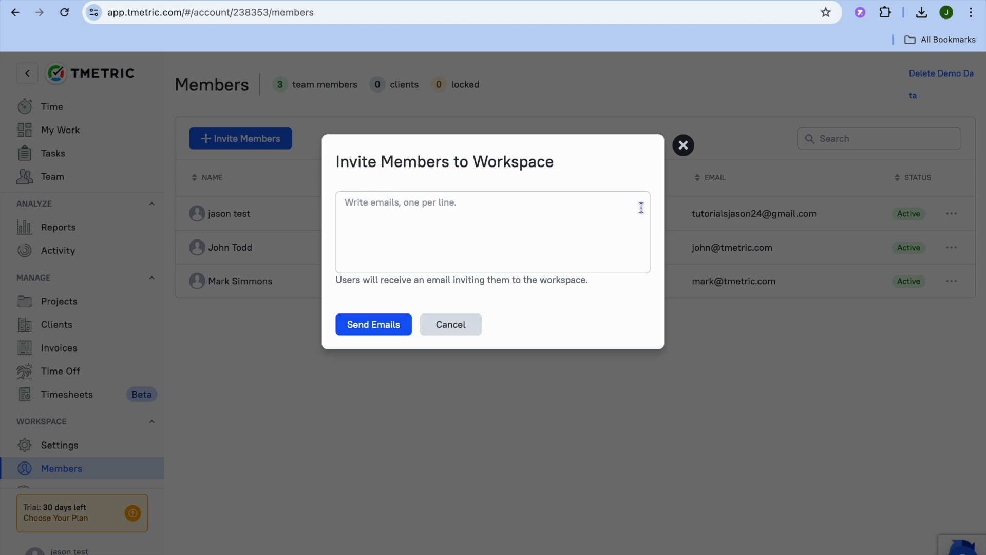
left_click(684, 145)
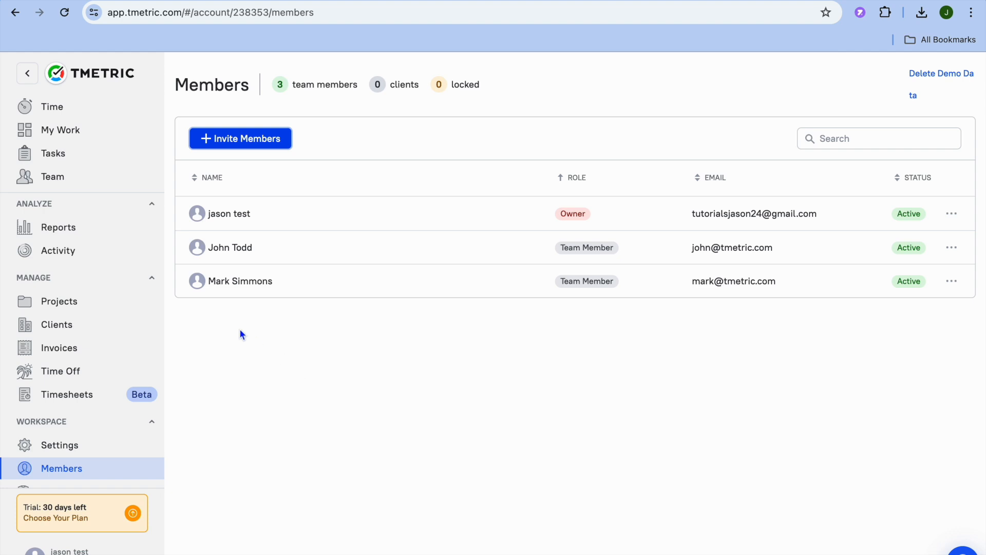
- Create a task named "test" without a project, open its details and dismiss the Tasks Summary pop-up
left_click(91, 158)
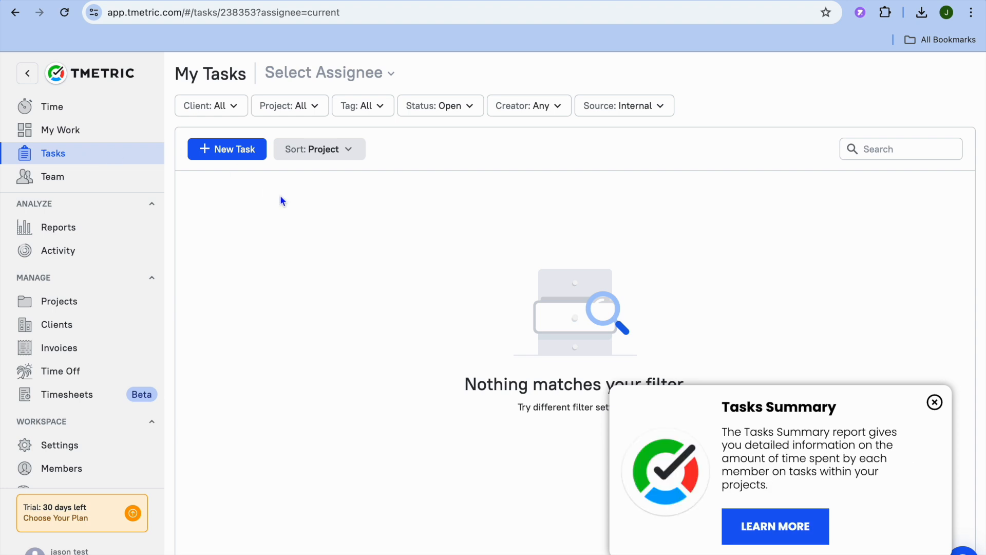
left_click(235, 161)
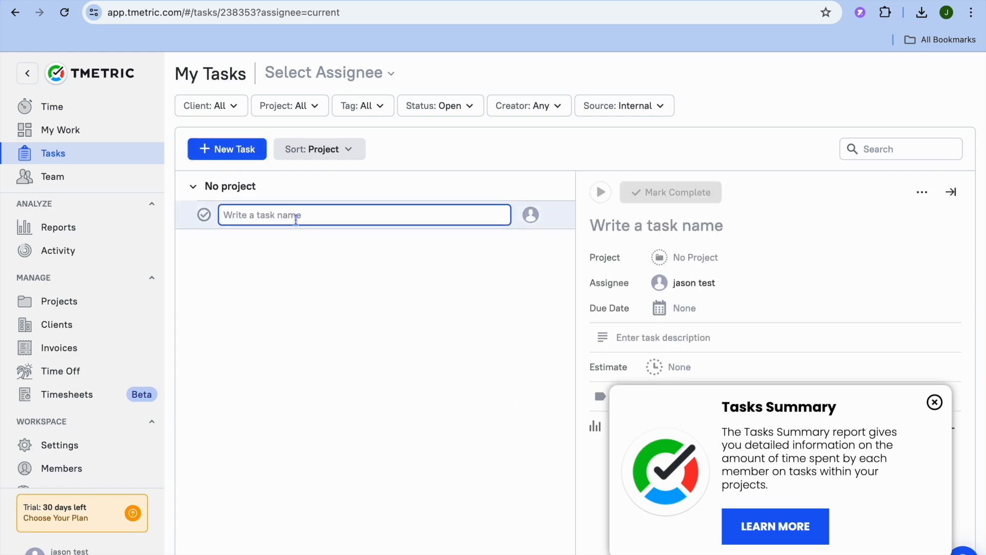
type("test")
key("Return")
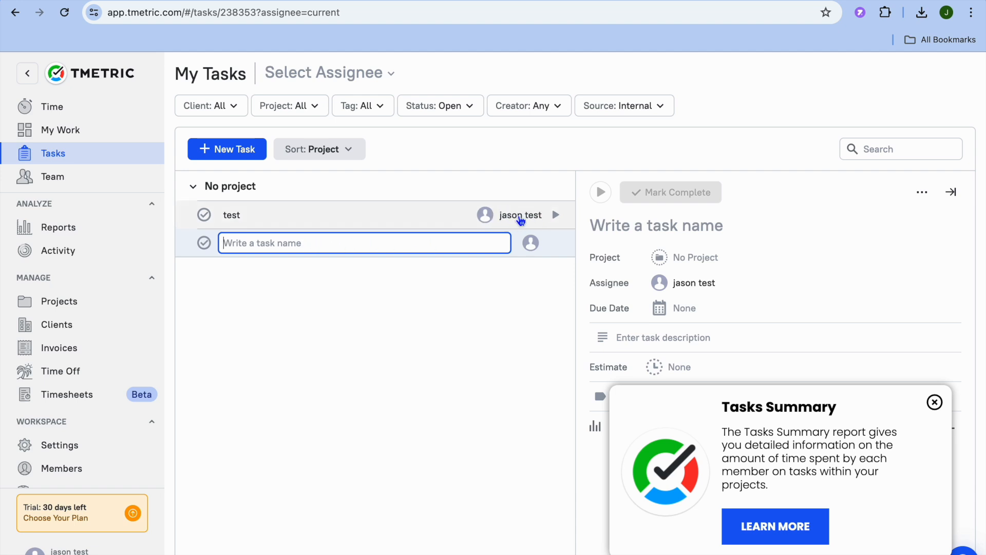
left_click(519, 217)
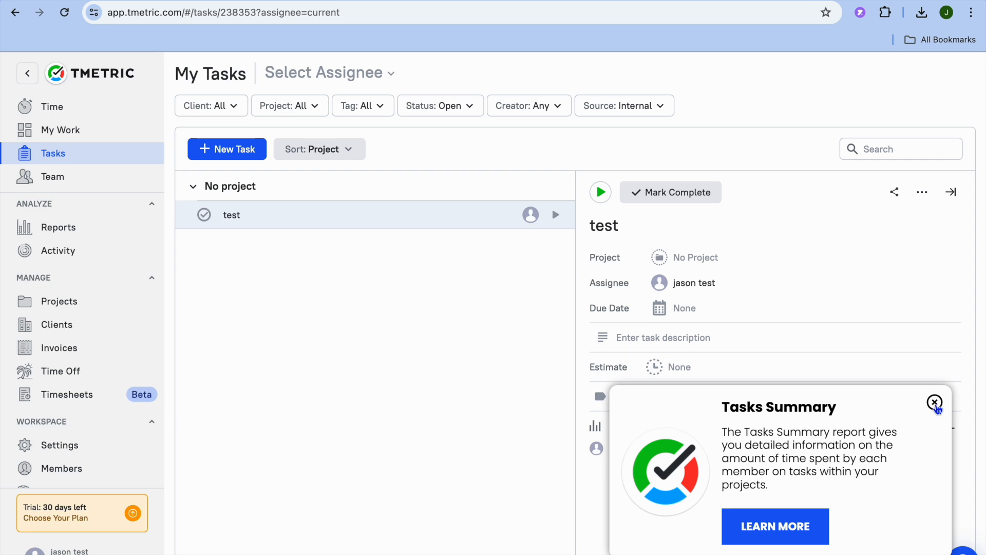
left_click(935, 402)
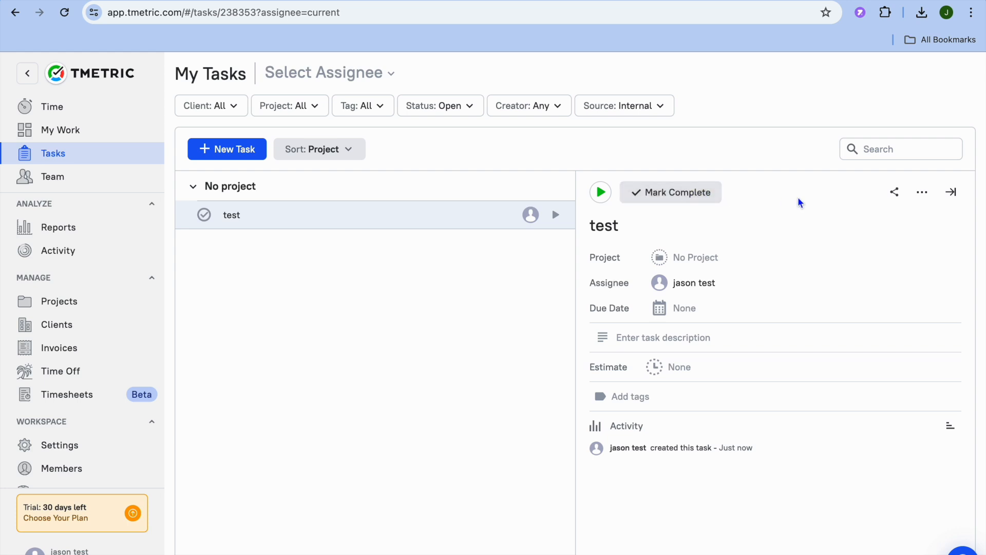
- View the "test" task's share link and close it without copying
left_click(898, 197)
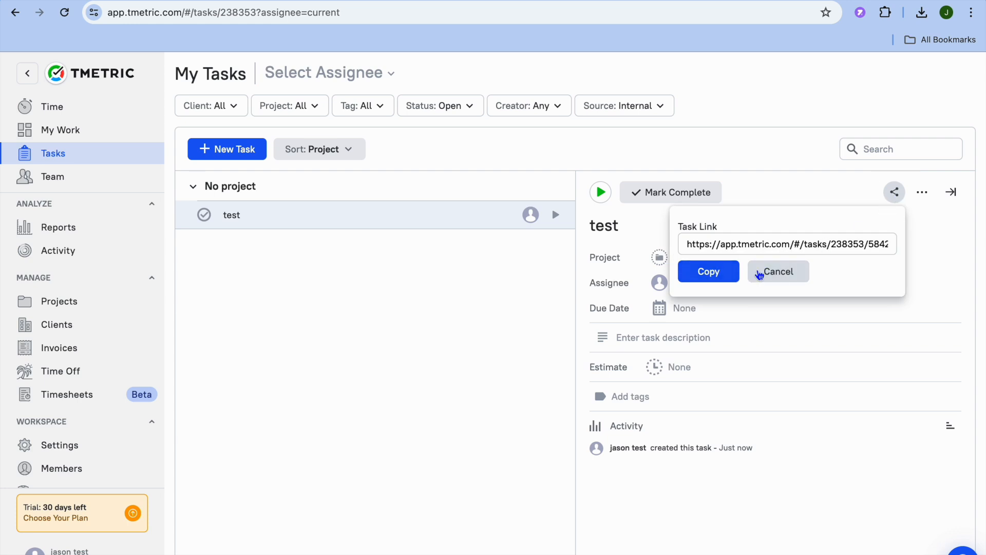
left_click(780, 272)
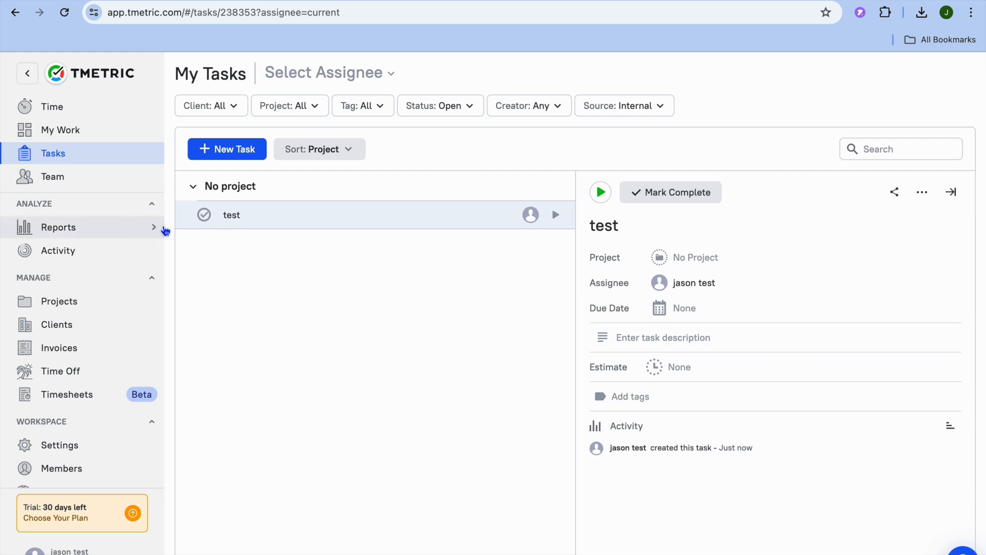
- Look over the My Work overview, and open a blank time entry form for today in the time tracker
left_click(75, 134)
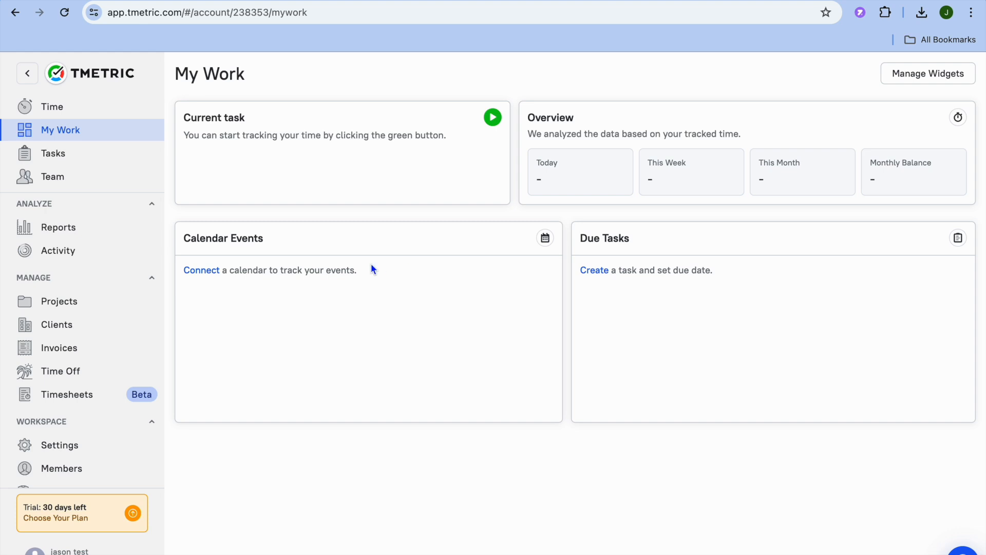
left_click(82, 112)
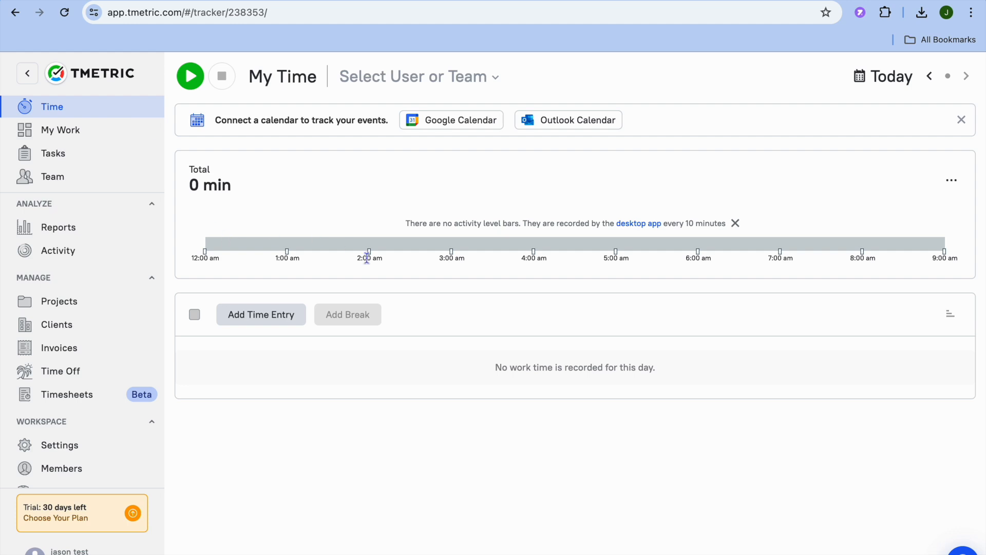
left_click(273, 319)
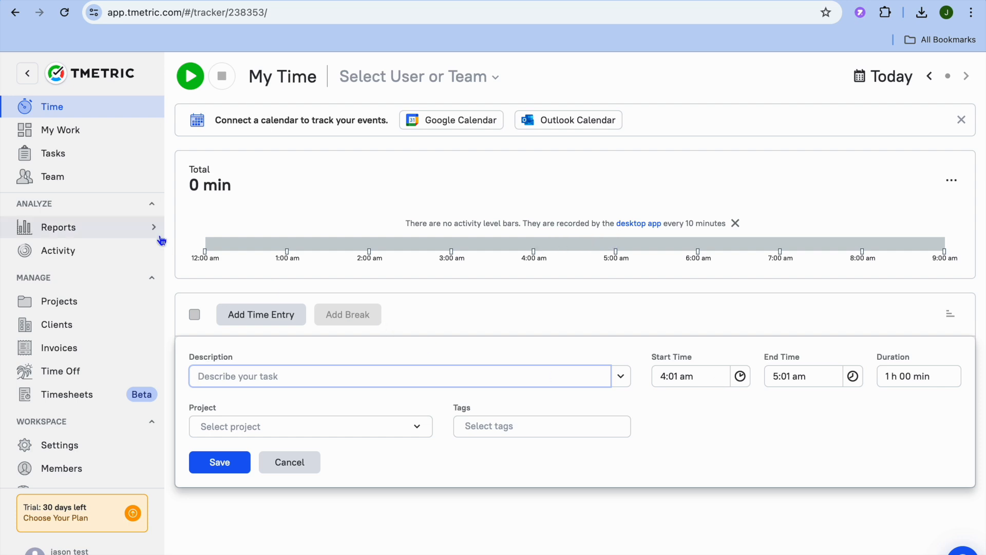
- Open the Apps Usage report and expand the first team member to examine time spent per application
left_click(99, 238)
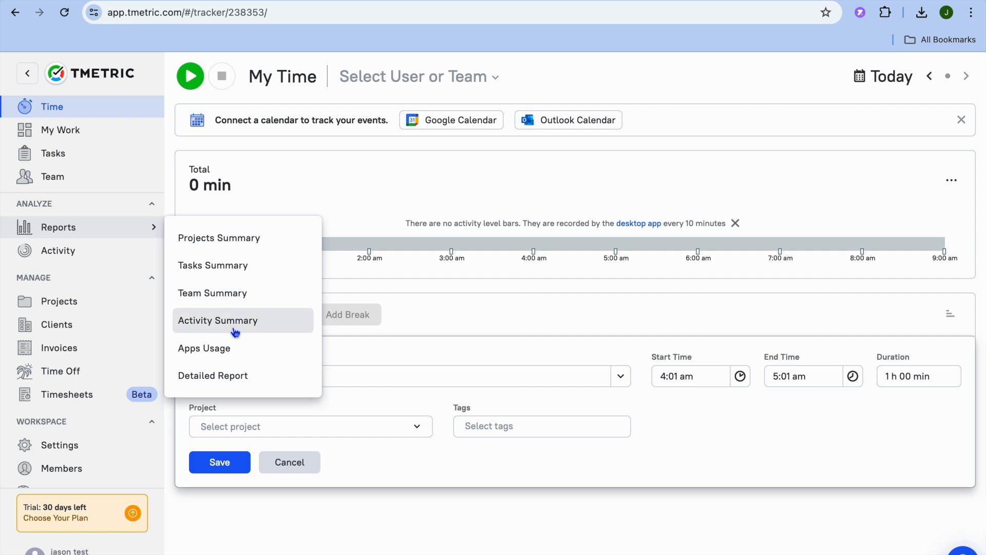
left_click(230, 350)
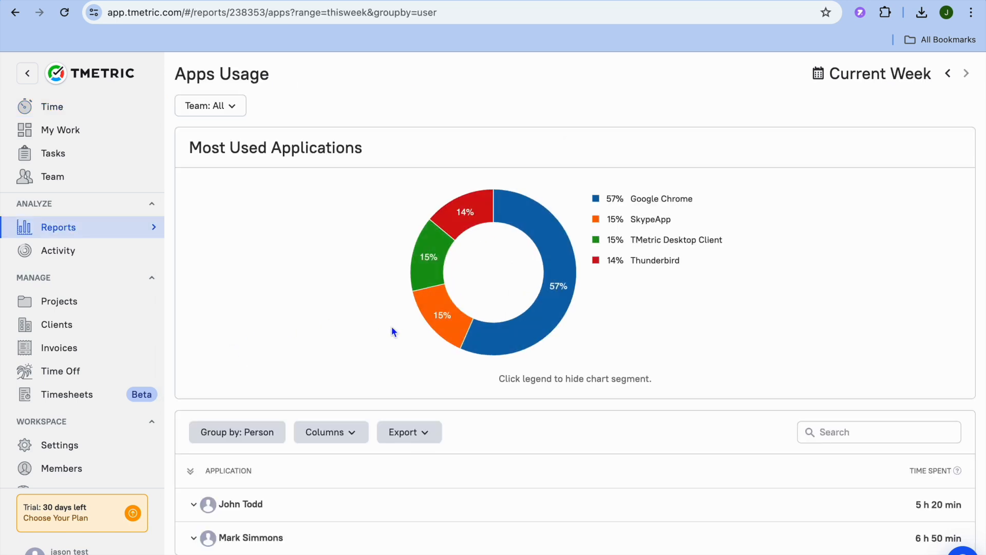
scroll(392, 332, "down", 1)
mouse_move(528, 307)
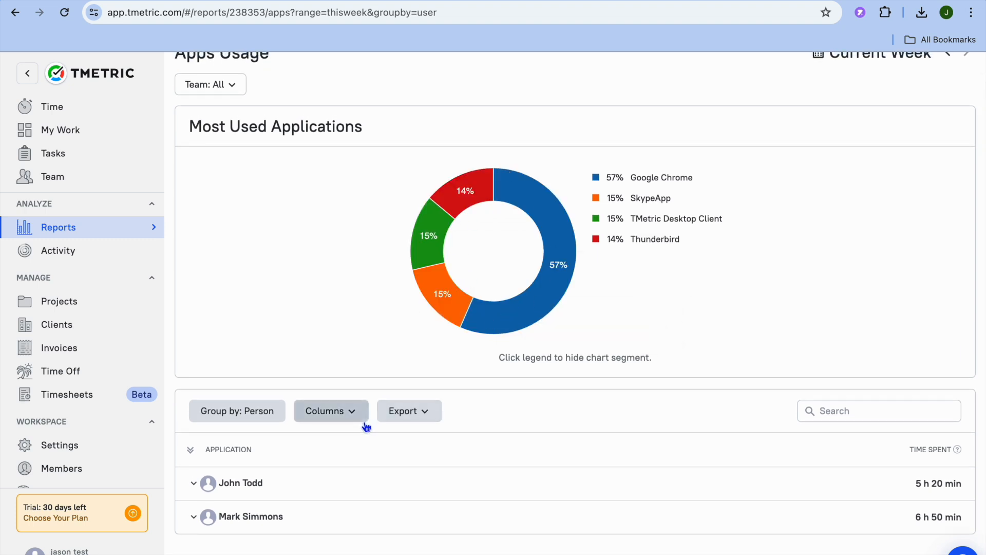
left_click(251, 489)
scroll(311, 493, "down", 1)
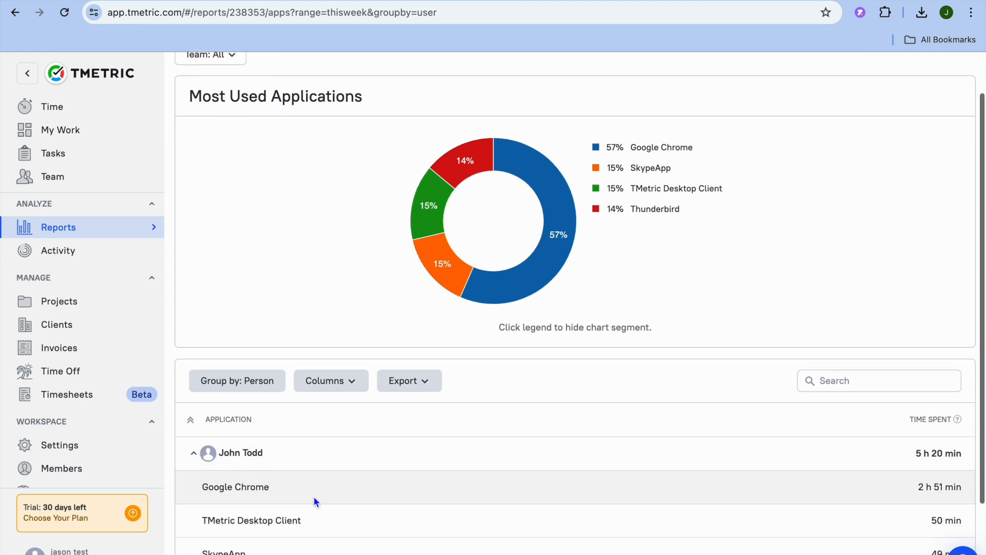
scroll(313, 495, "down", 2)
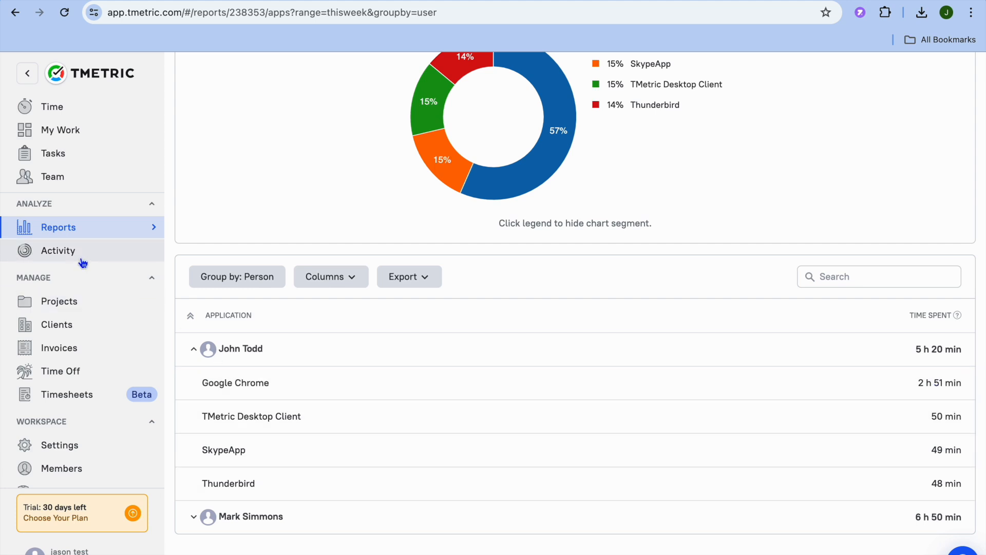
- View today's activity, and open Sample Project to examine its billing, budget and work type settings
left_click(82, 262)
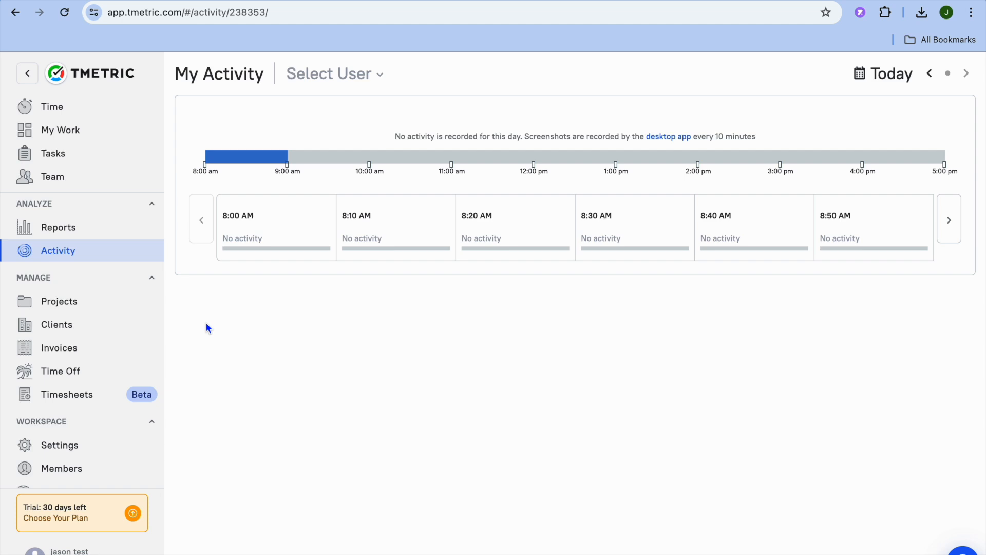
left_click(68, 314)
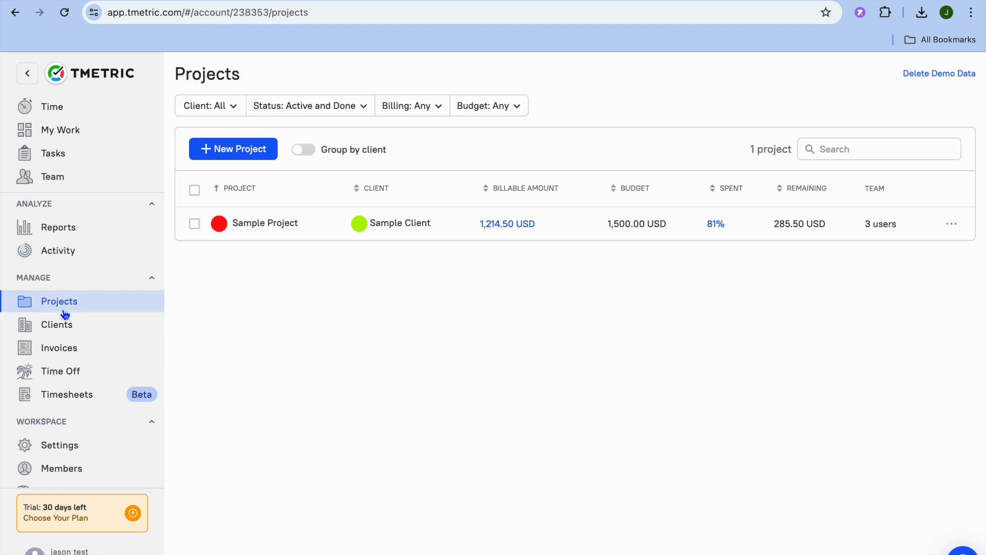
left_click(287, 225)
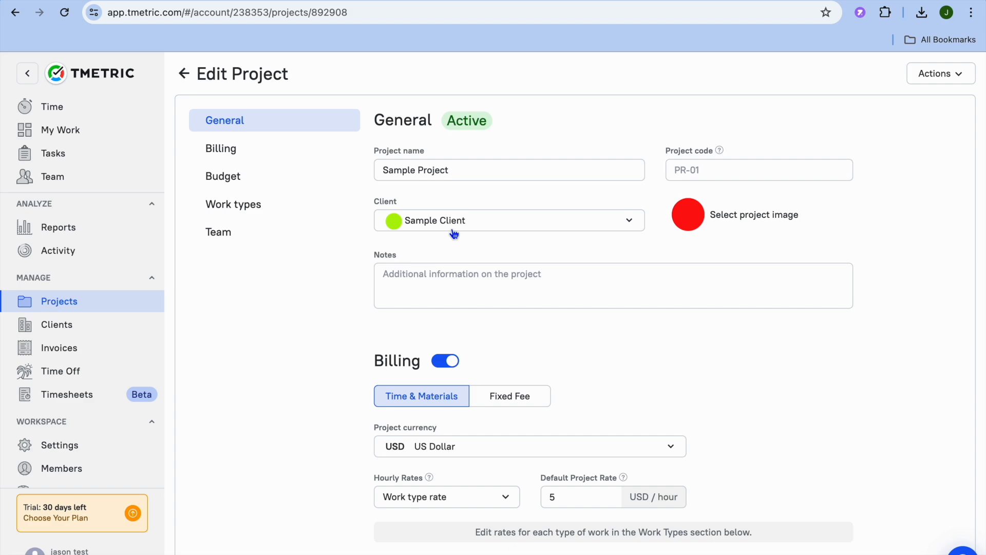
scroll(454, 234, "down", 6)
scroll(451, 229, "down", 8)
scroll(452, 228, "up", 8)
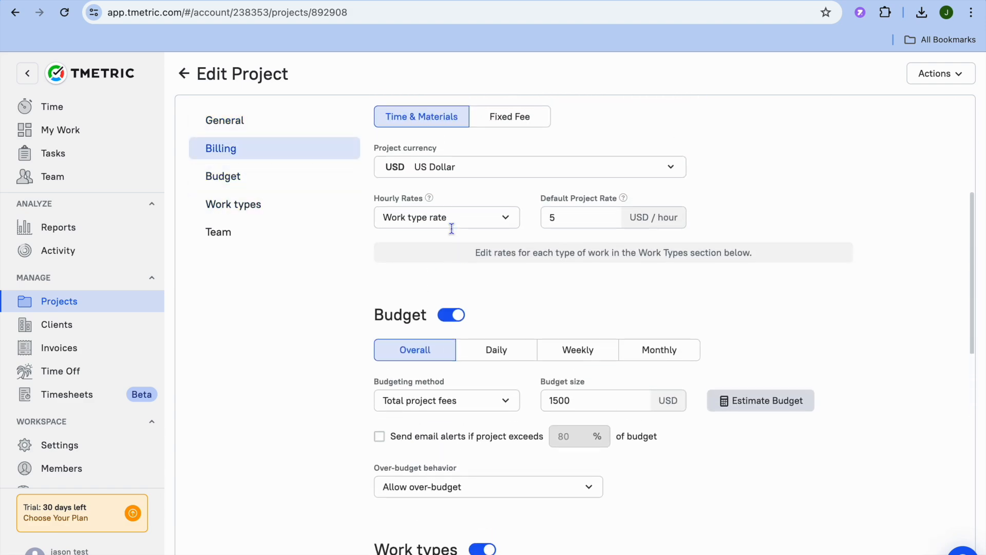
scroll(451, 230, "down", 5)
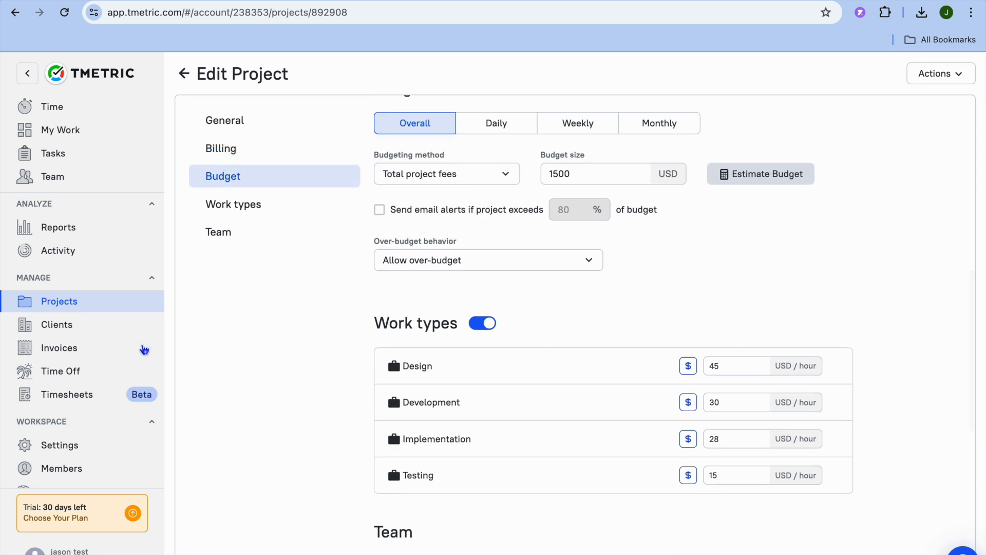
- Open the workspace's invoices for the current week
left_click(107, 350)
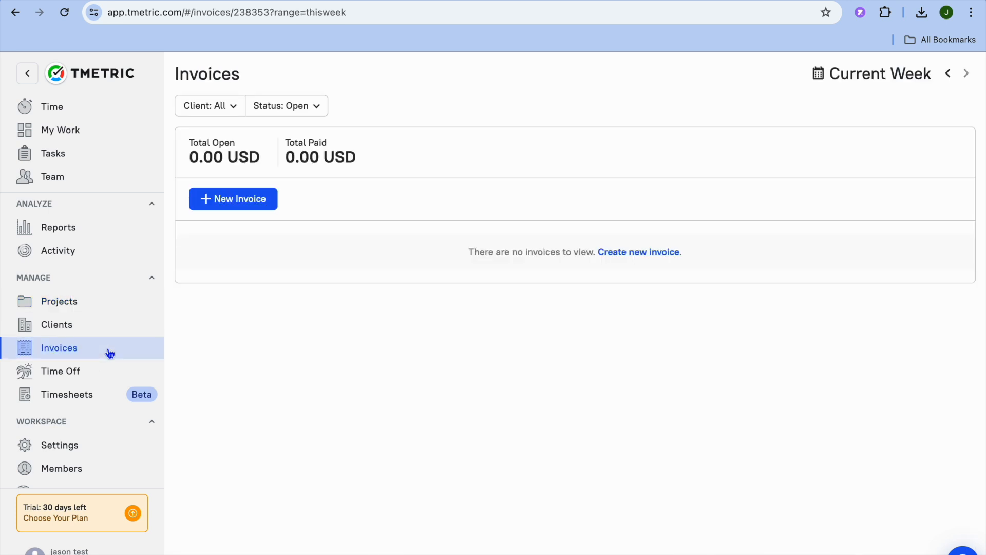
- Start a new invoice for Sample Client covering Sample Project, and look over the available invoice types
left_click(255, 200)
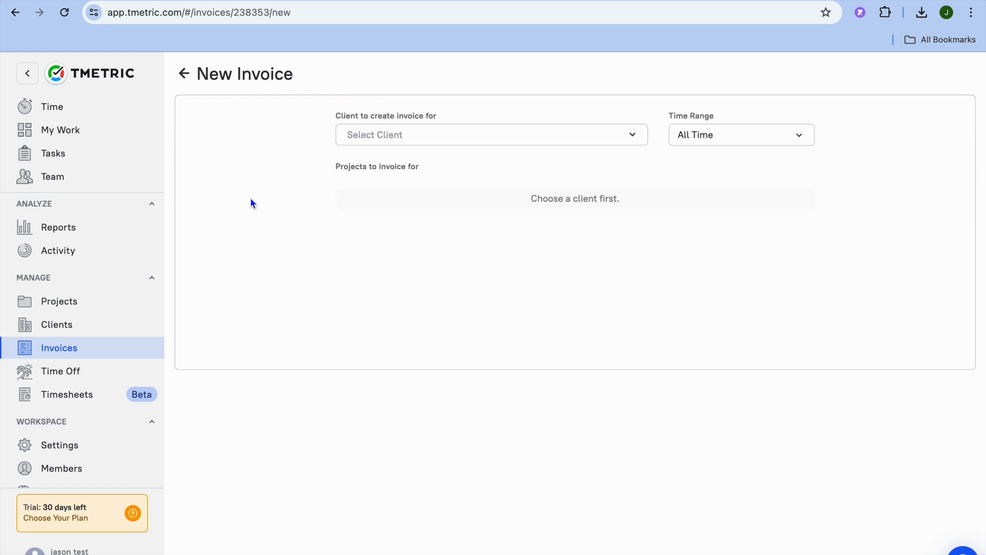
left_click(581, 135)
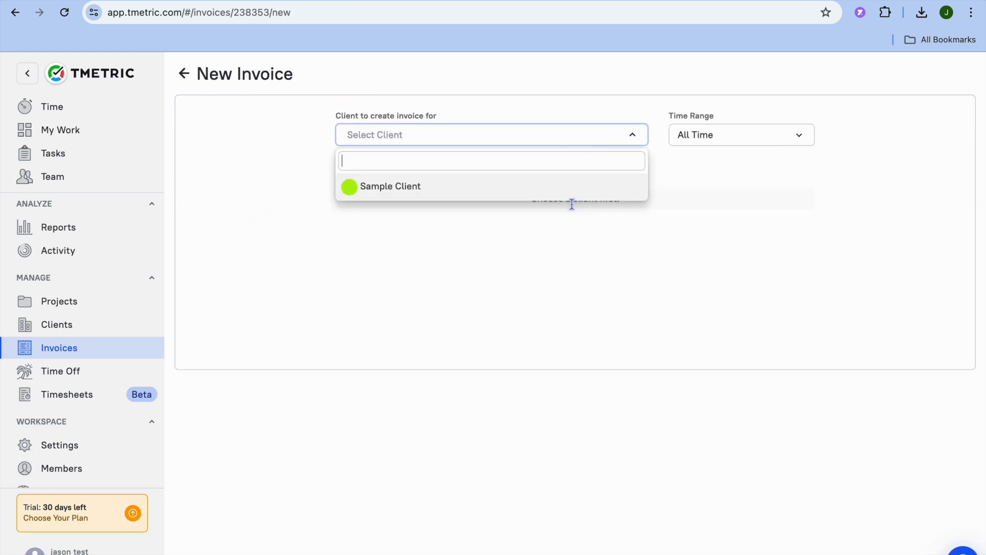
left_click(548, 188)
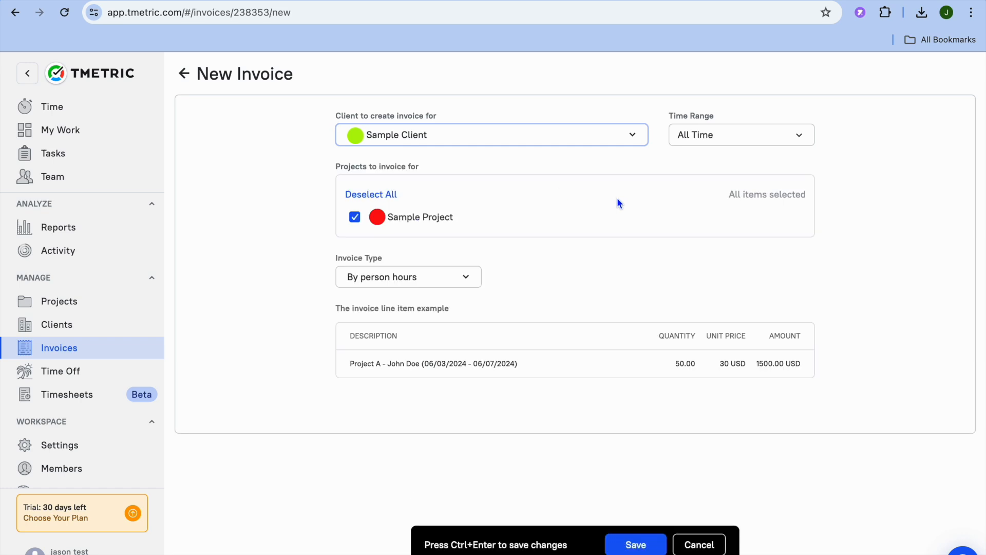
left_click(475, 278)
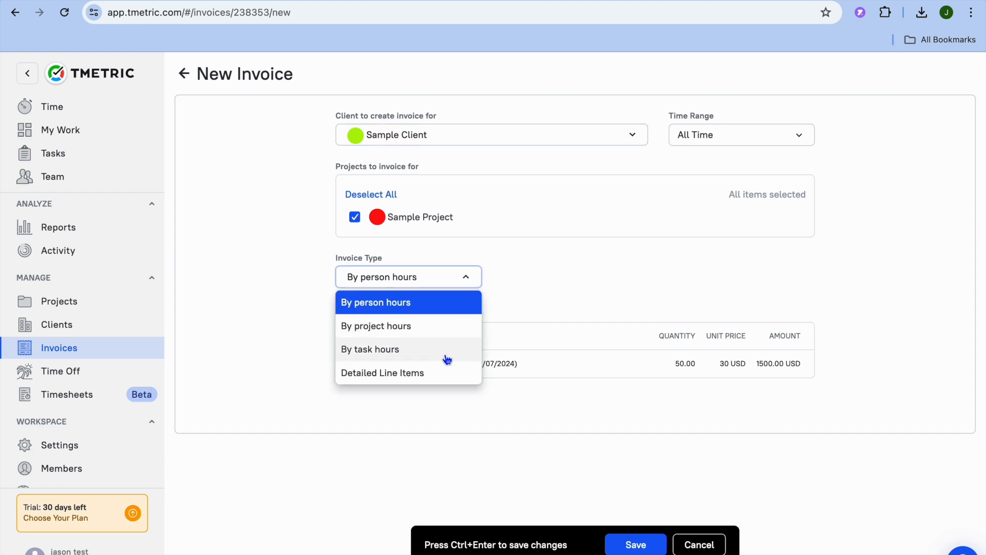
left_click(562, 327)
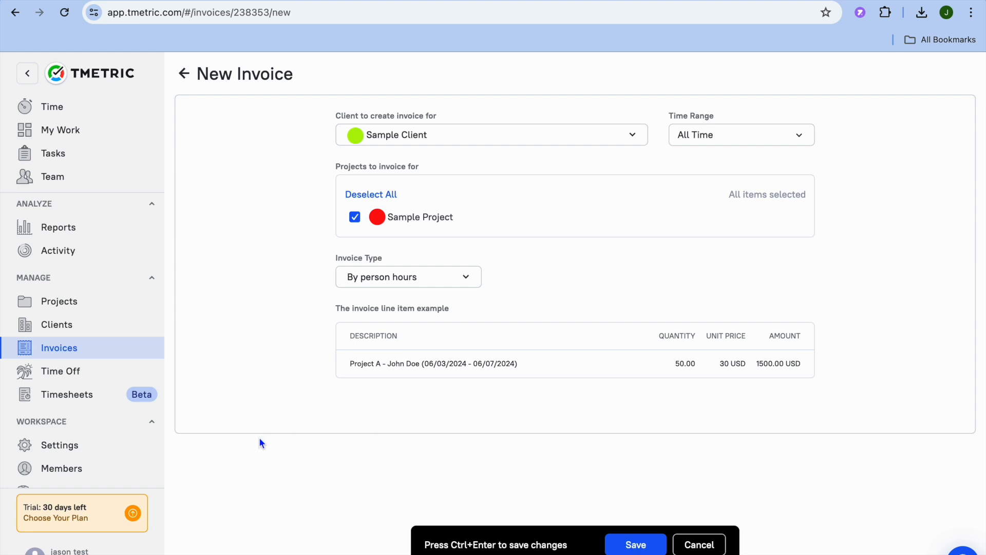
- Open a blank new client form from the clients list, and view the Time Off options
left_click(94, 327)
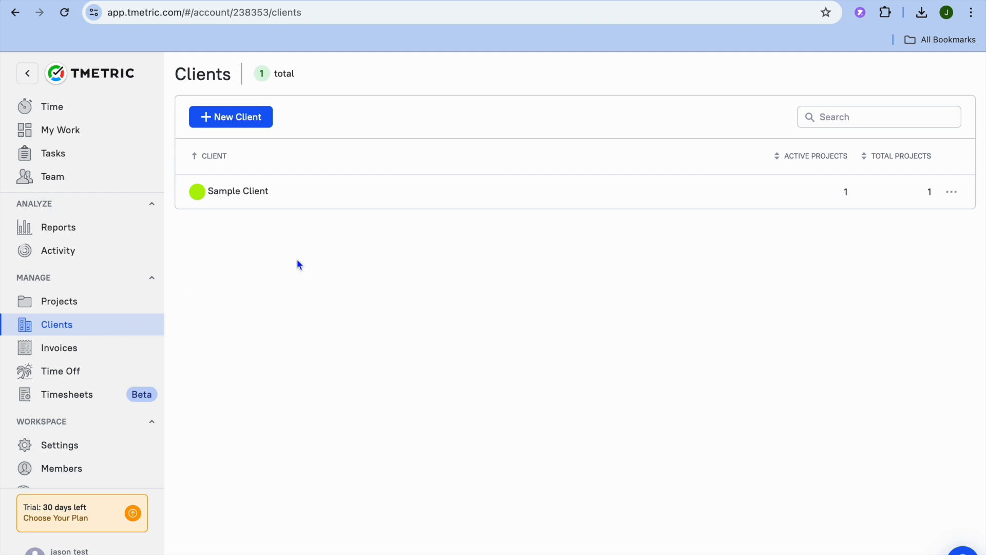
left_click(234, 120)
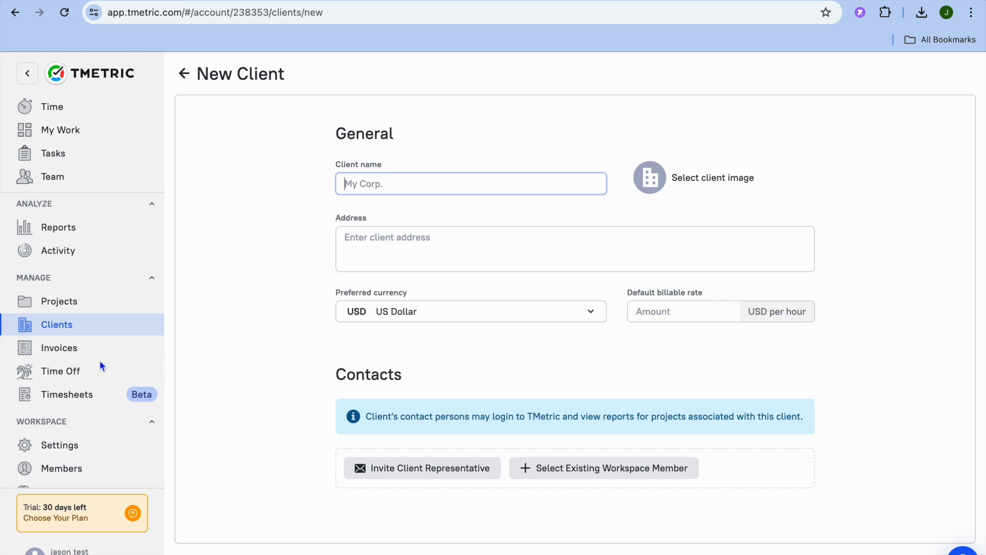
left_click(84, 377)
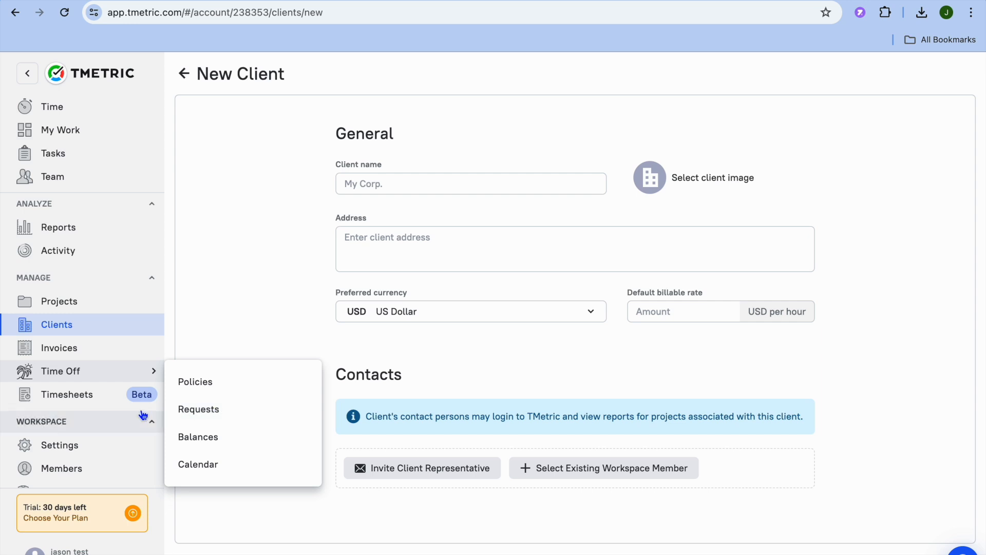
- View the team timesheets for the current week, examining the first and second members' individual timesheets
left_click(81, 396)
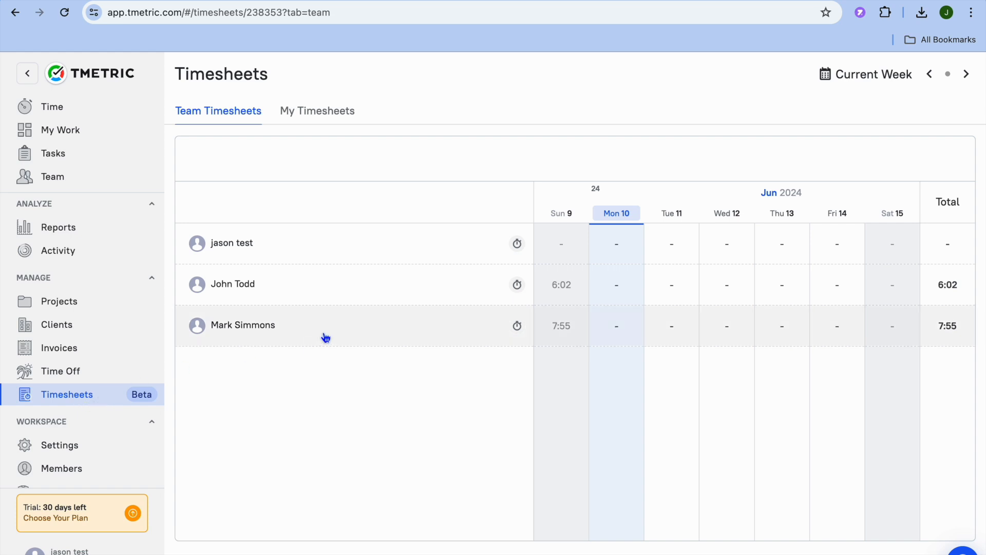
left_click(286, 241)
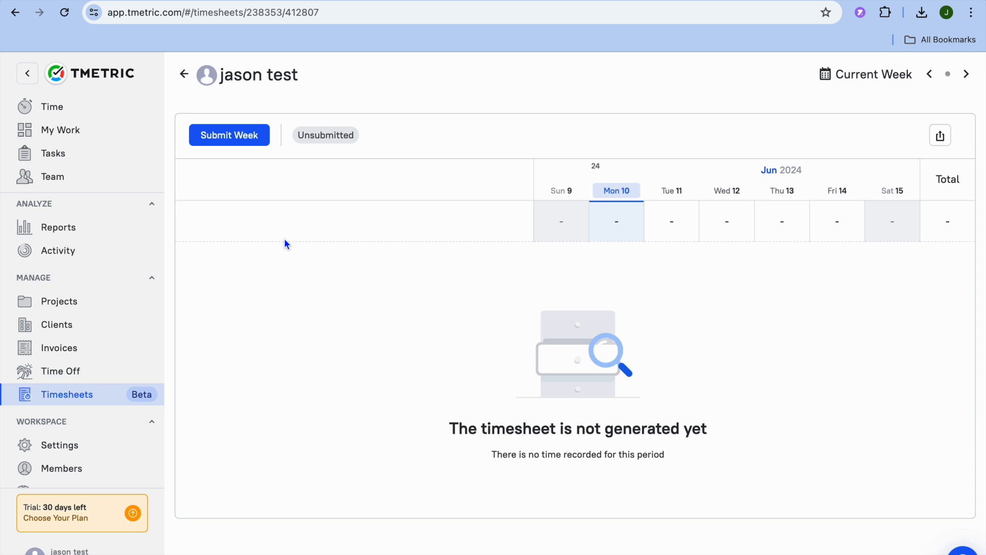
left_click(184, 74)
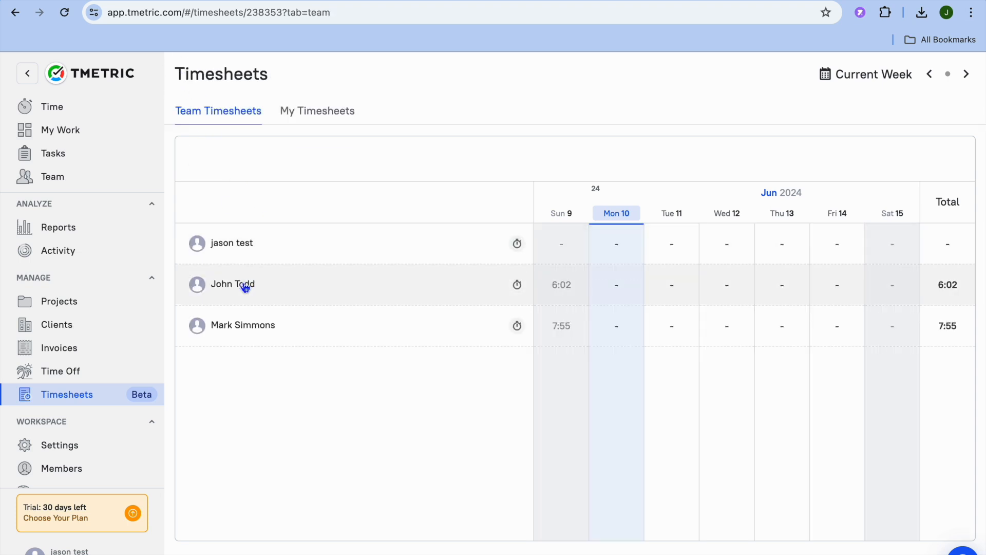
left_click(246, 285)
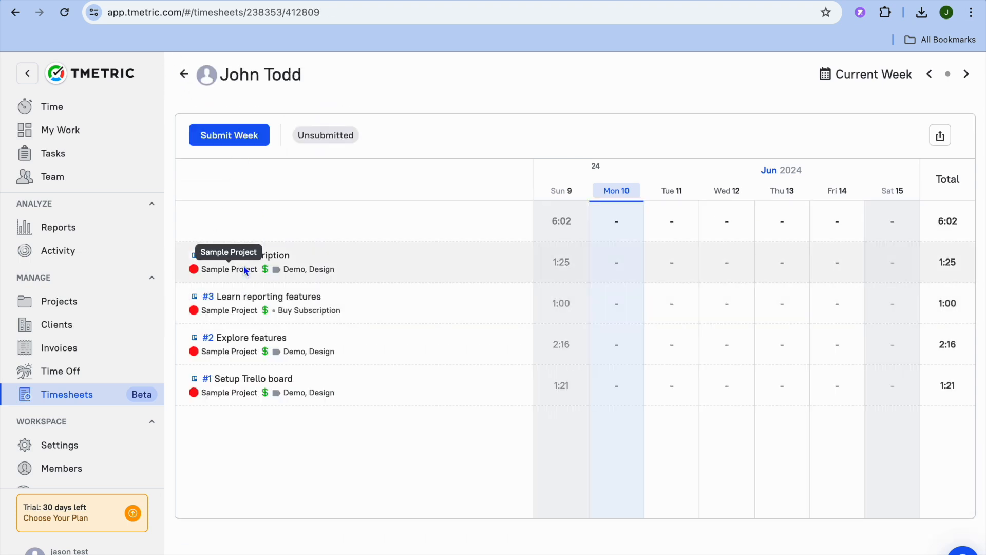
left_click(184, 74)
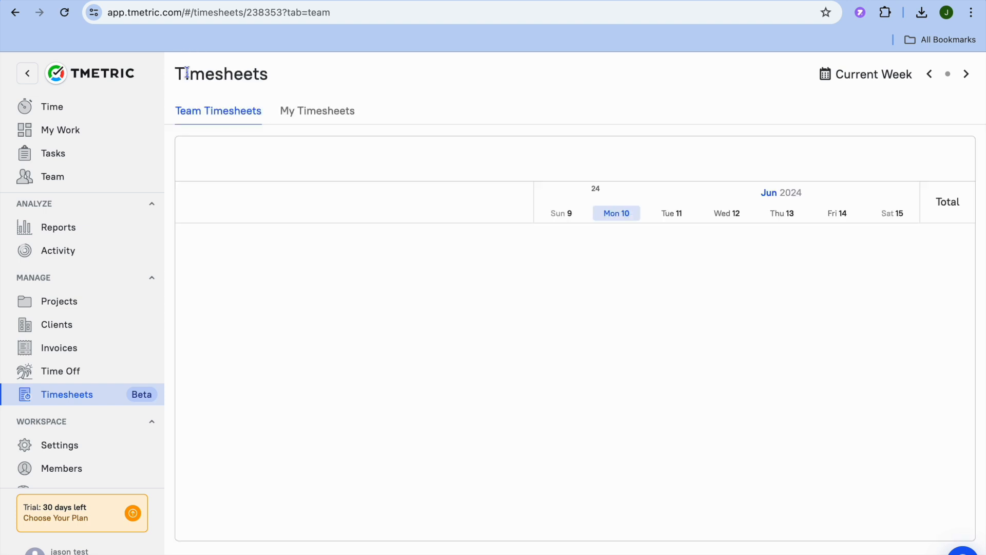
- In the workspace's activity and screenshots settings, enable Screenshots capture by default and turn it off for the second team member
scroll(91, 454, "down", 3)
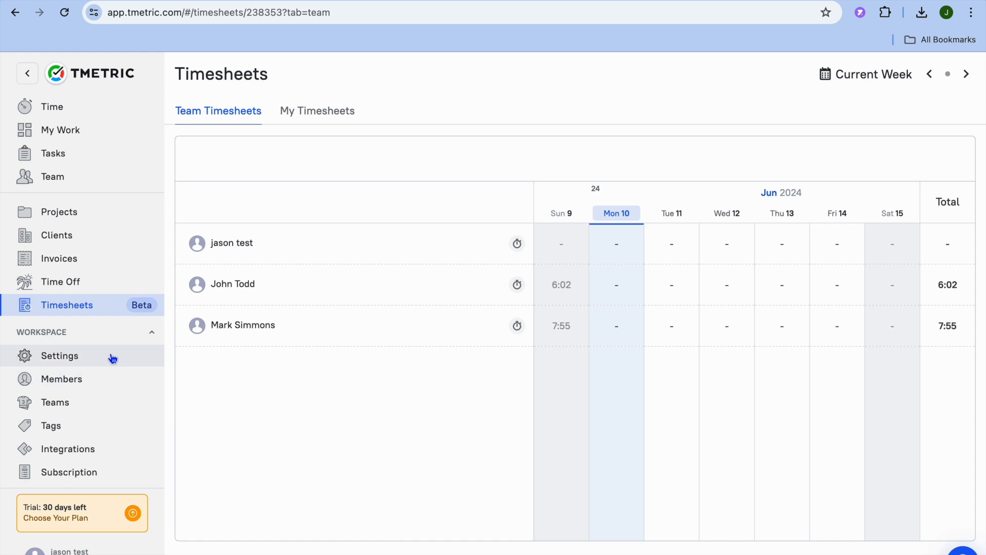
left_click(93, 359)
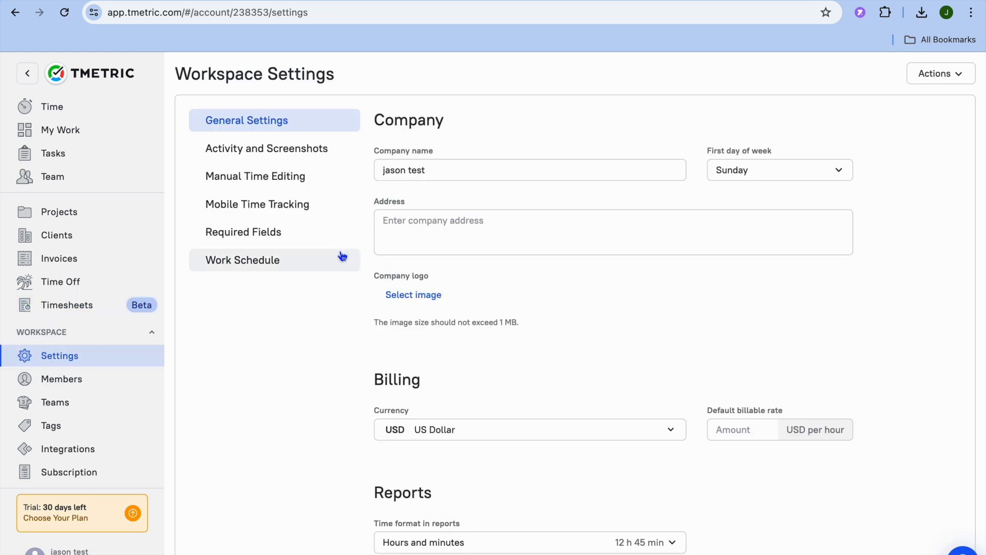
left_click(302, 159)
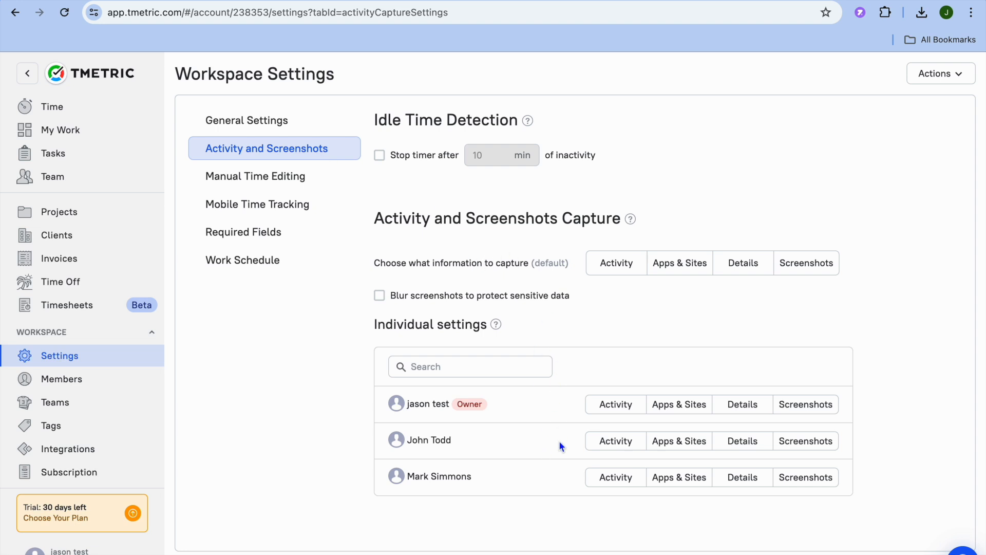
left_click(816, 267)
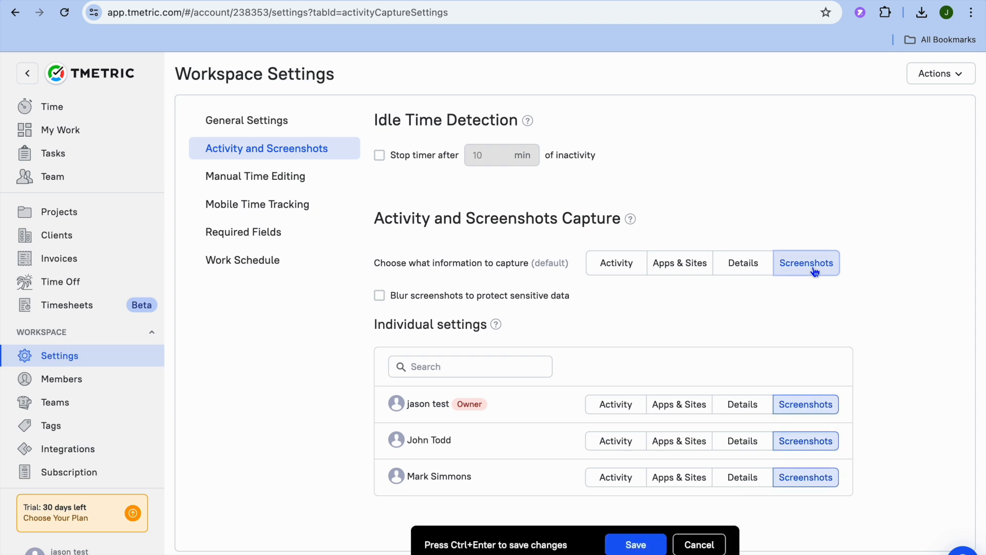
left_click(814, 445)
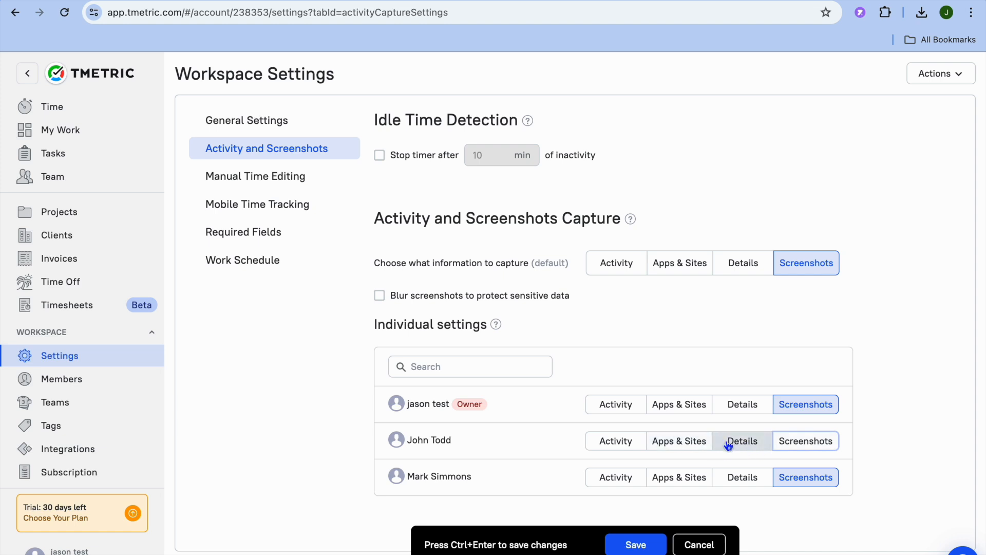
left_click(697, 443)
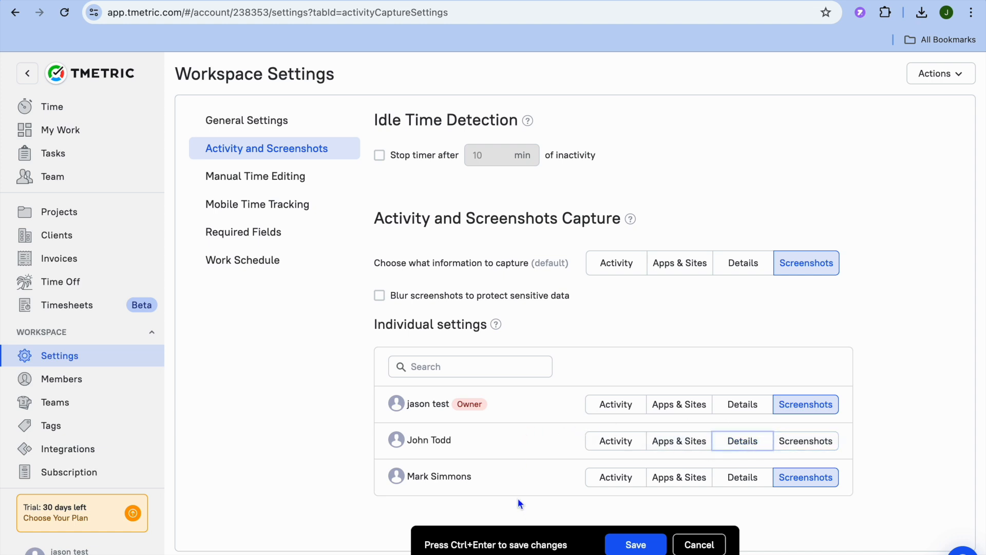
- Review the workspace's Manual Time Editing and Mobile Time Tracking settings
left_click(269, 178)
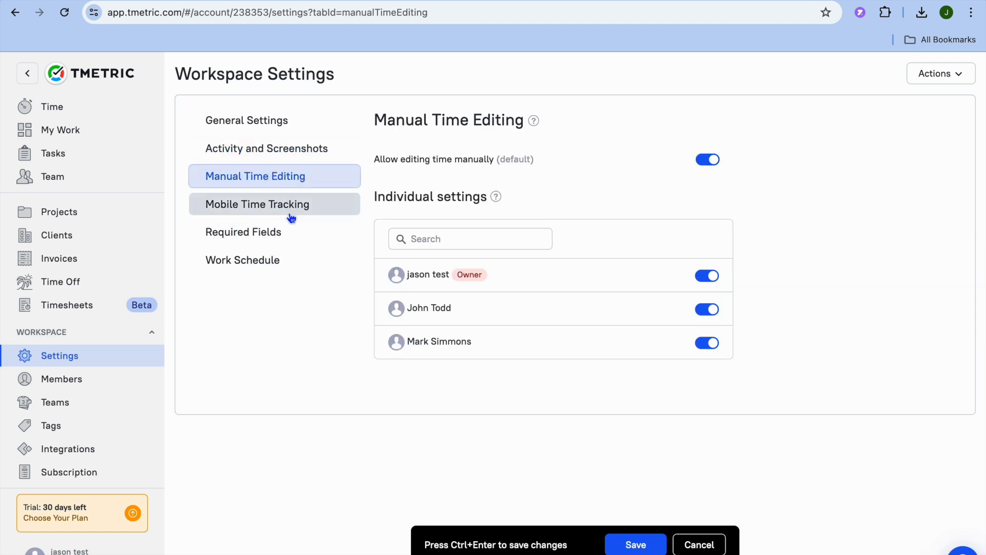
left_click(262, 210)
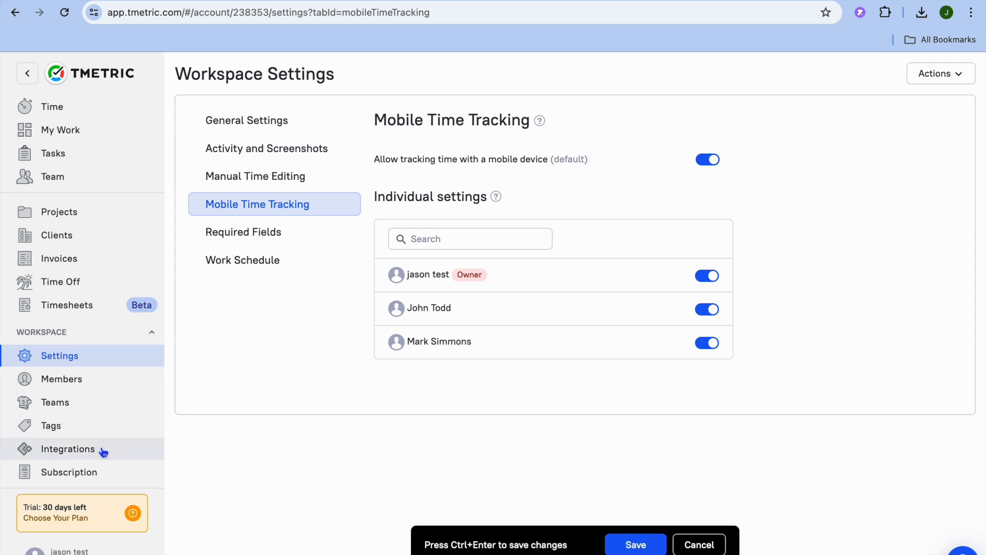
- Open the subscription plans and compare the prices and features of the Free, Professional and Business plans
left_click(76, 524)
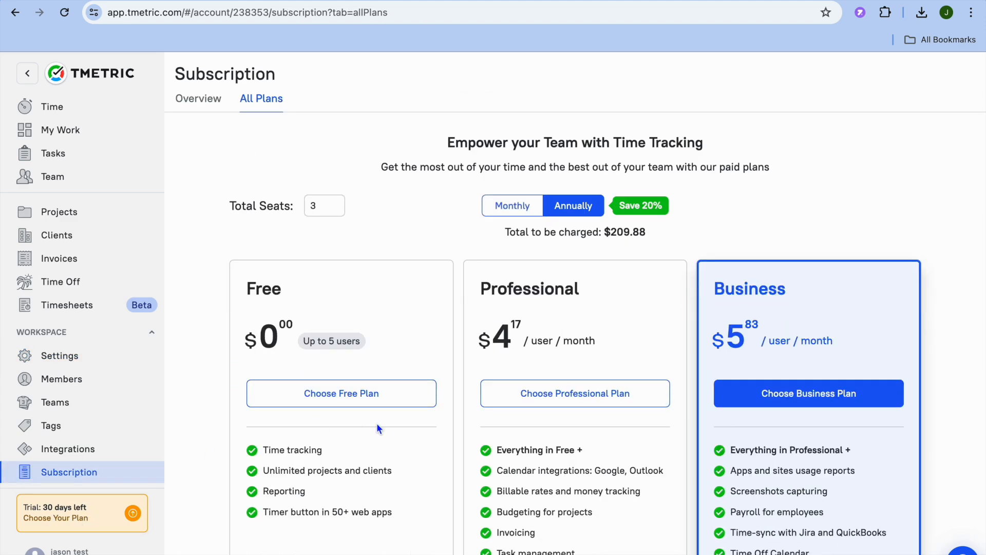
scroll(377, 423, "down", 1)
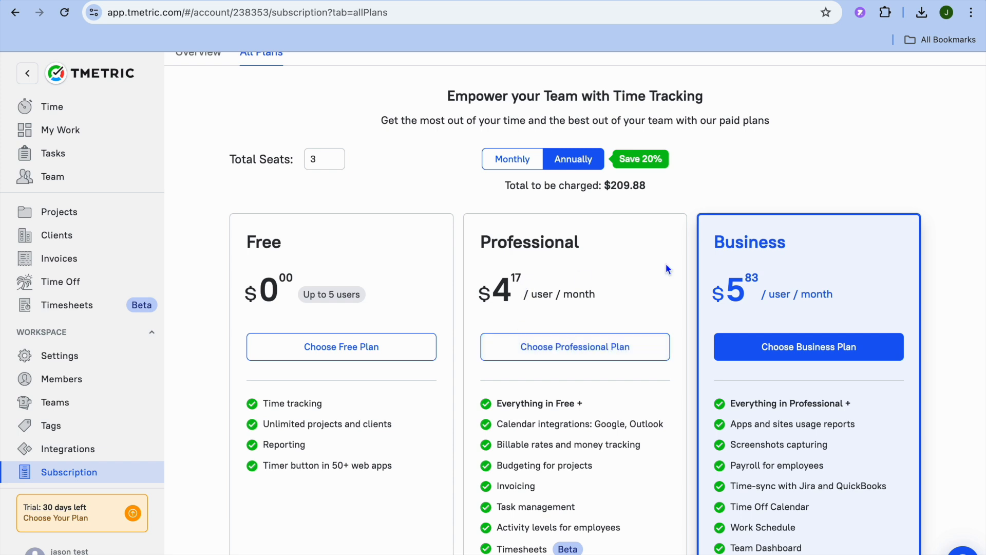
scroll(777, 287, "down", 1)
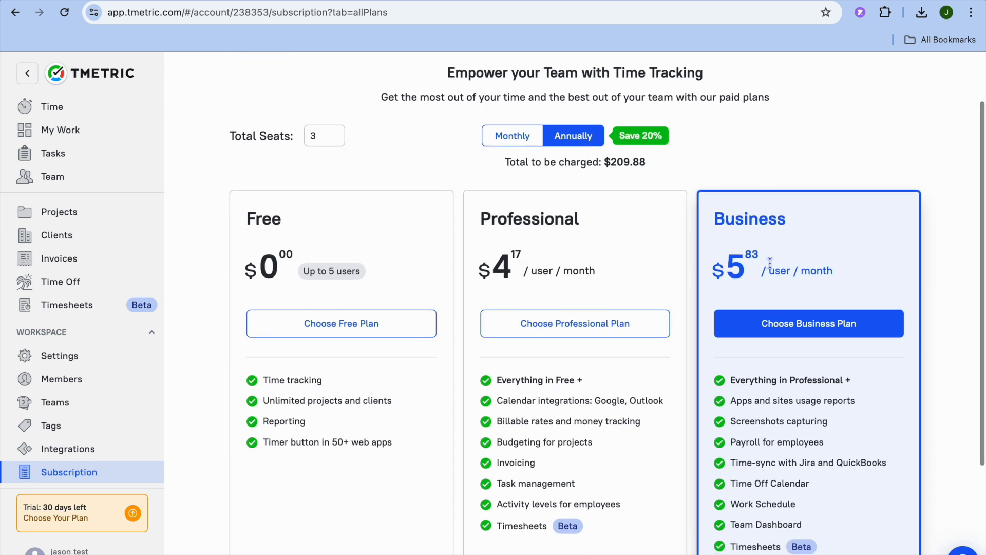